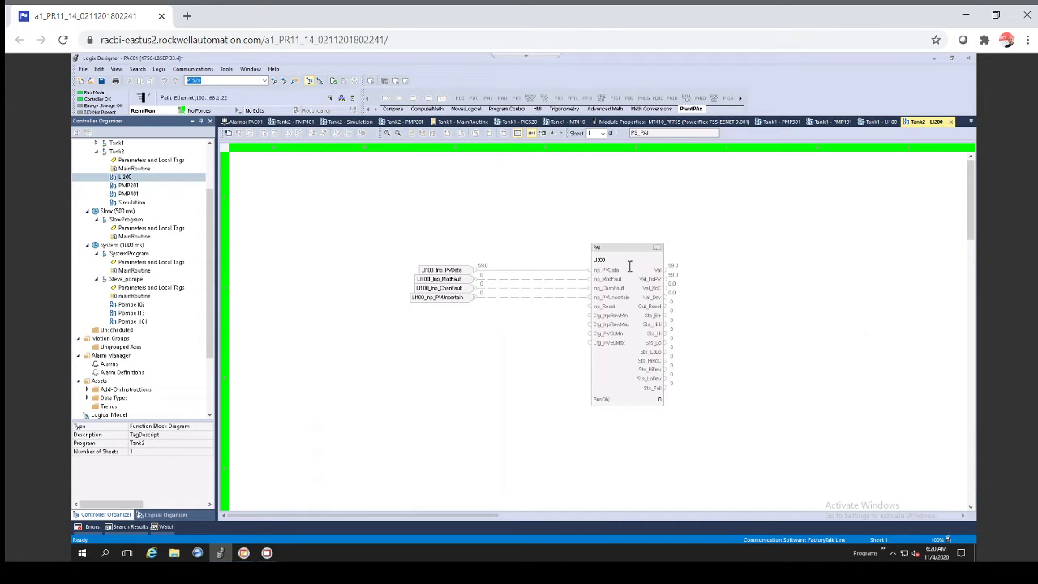
Open the PAI block properties in Tank2's LI200 routine and check the available scaling options.
{"action": "double_click", "coordinate": [126, 187]}
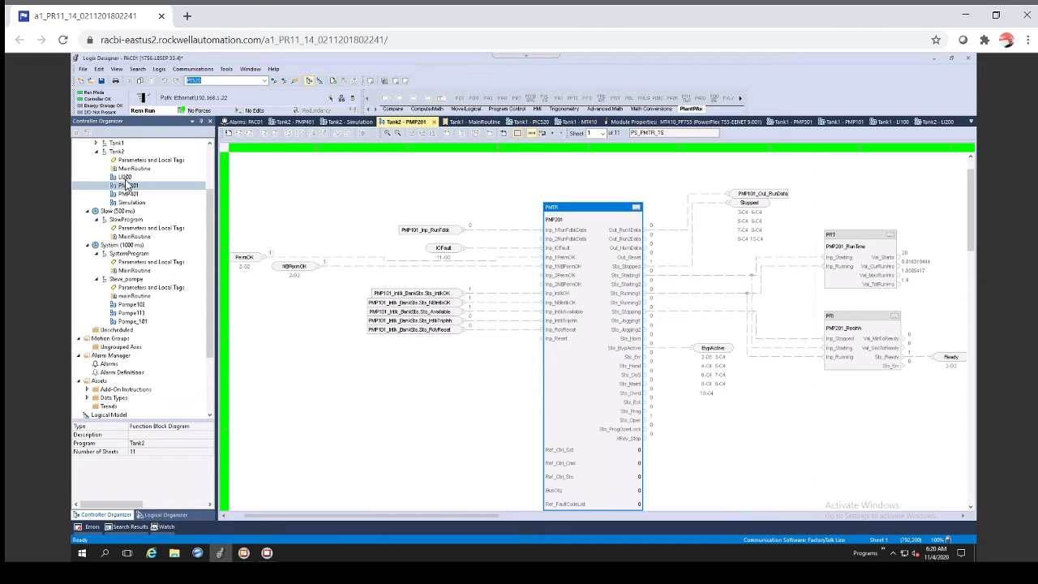
{"action": "double_click", "coordinate": [125, 178]}
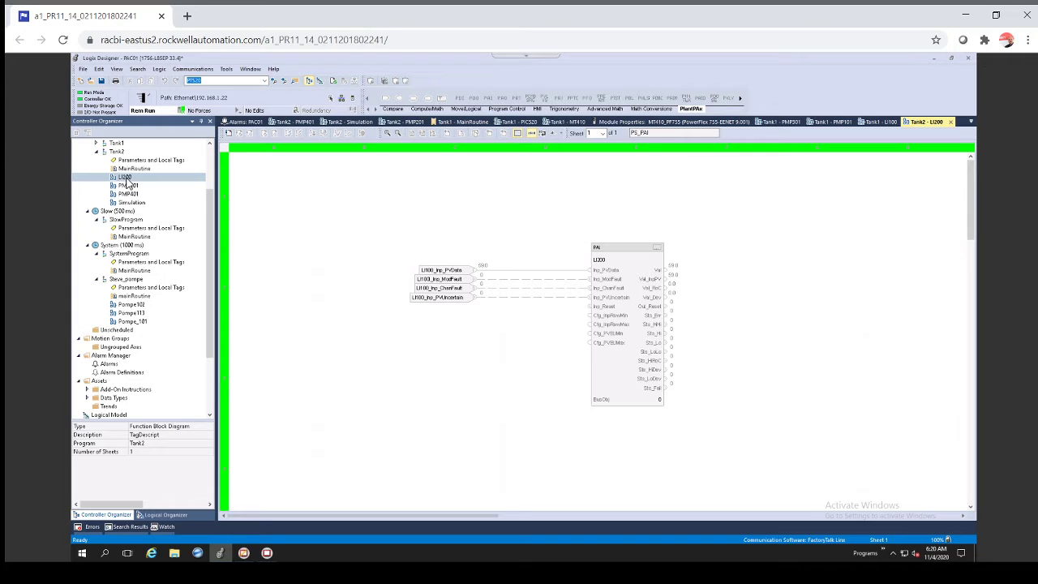
{"action": "left_click", "coordinate": [657, 248]}
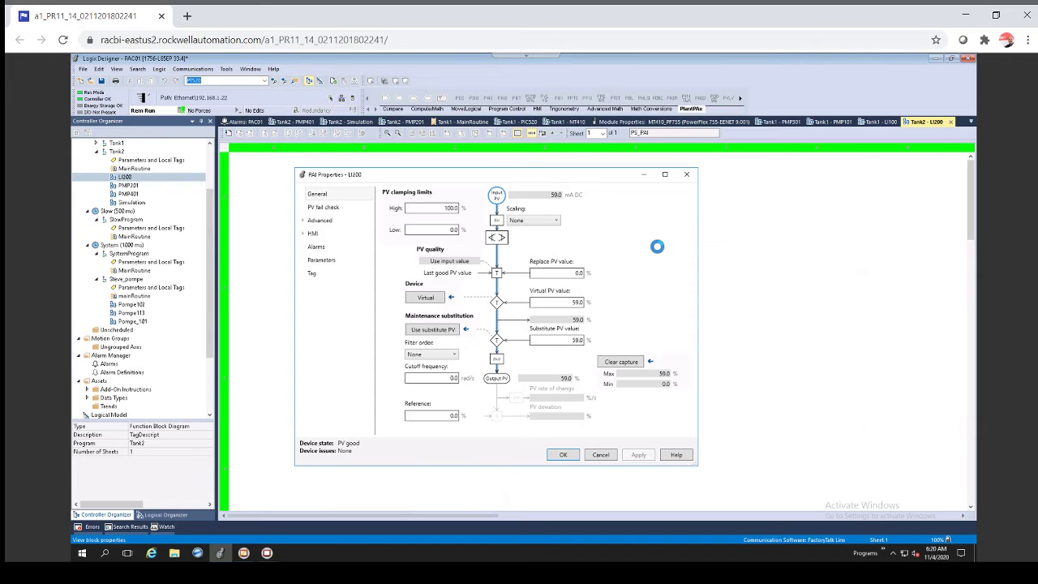
{"action": "left_click", "coordinate": [556, 221]}
{"action": "left_click", "coordinate": [556, 221]}
Switch the maintenance substitution to the substitute PV and enter 59 as the substitute PV value.
{"action": "left_click", "coordinate": [443, 333]}
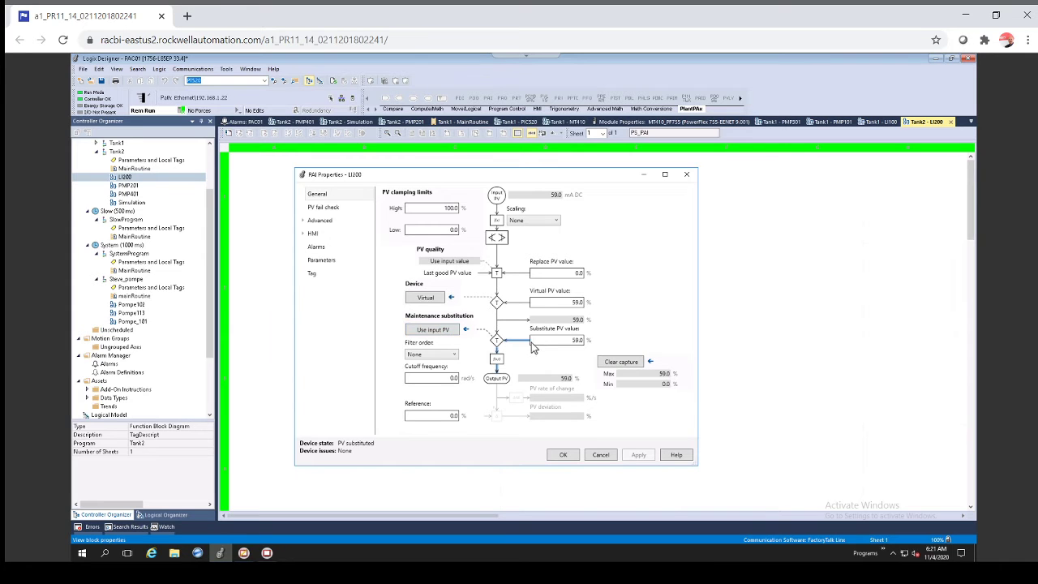
{"action": "double_click", "coordinate": [558, 340]}
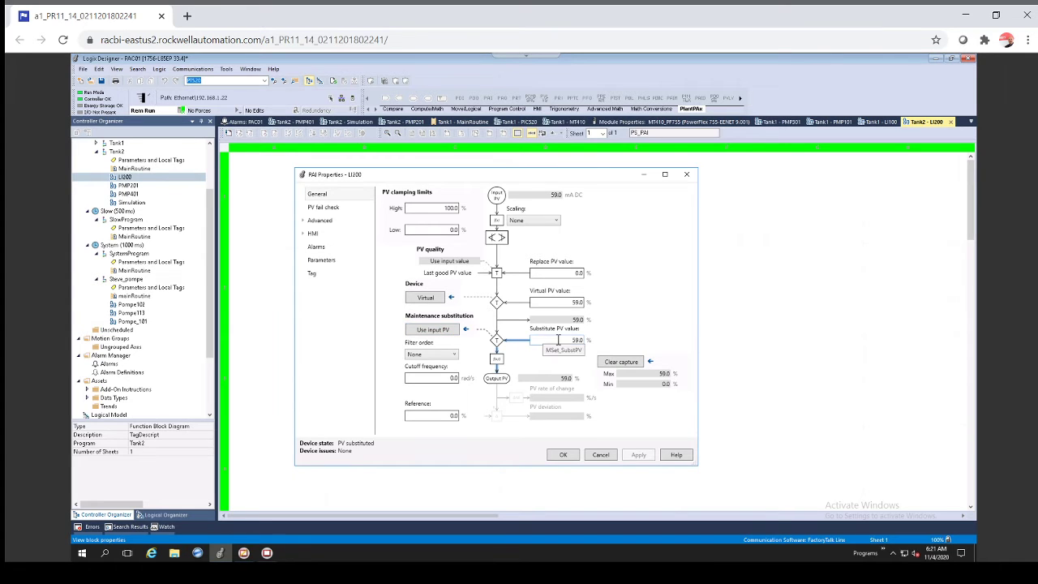
{"action": "type", "text": "35"}
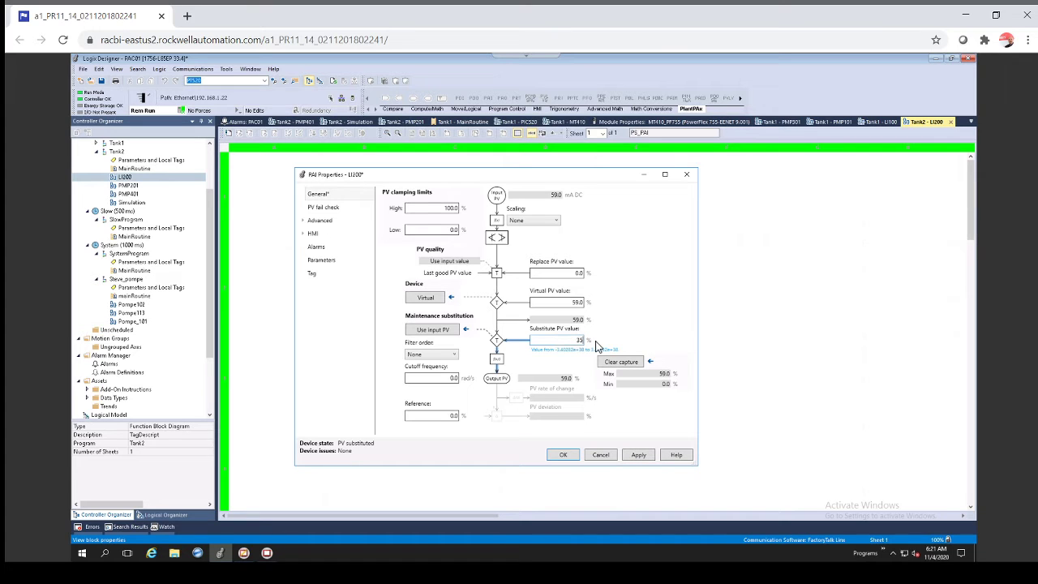
{"action": "key", "text": "BackSpace"}
{"action": "key", "text": "BackSpace"}
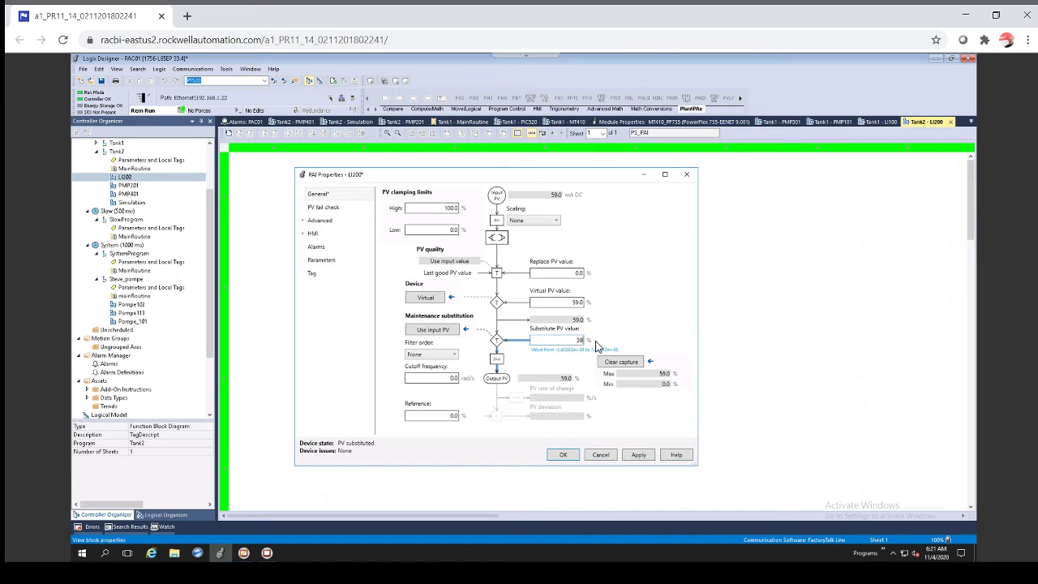
Review LI200's PV fail check, PV quality and control condition settings, including the actions offered for an I/O channel fault.
{"action": "left_click", "coordinate": [316, 209]}
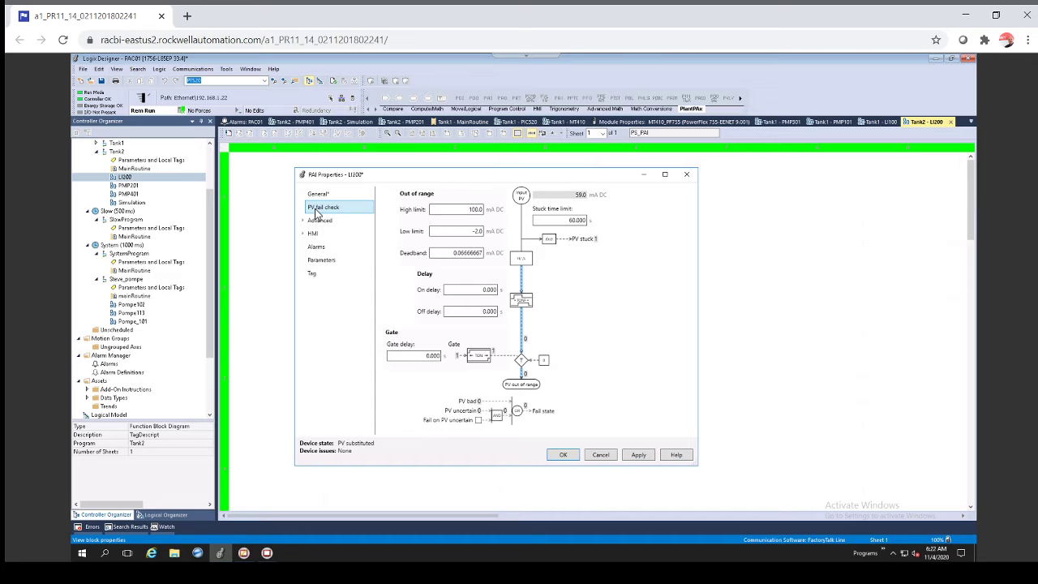
{"action": "left_click", "coordinate": [318, 194]}
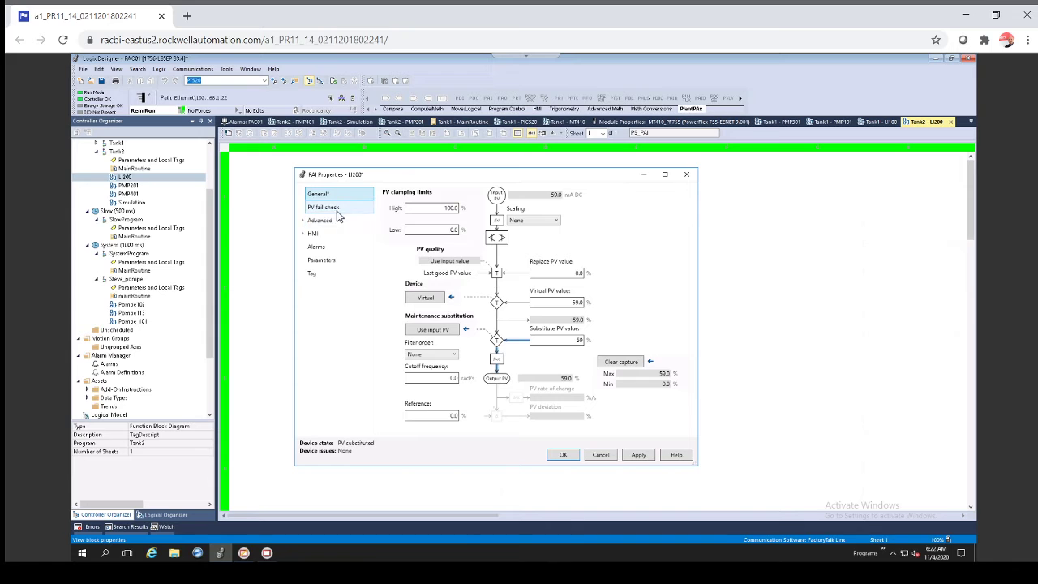
{"action": "left_click", "coordinate": [322, 220]}
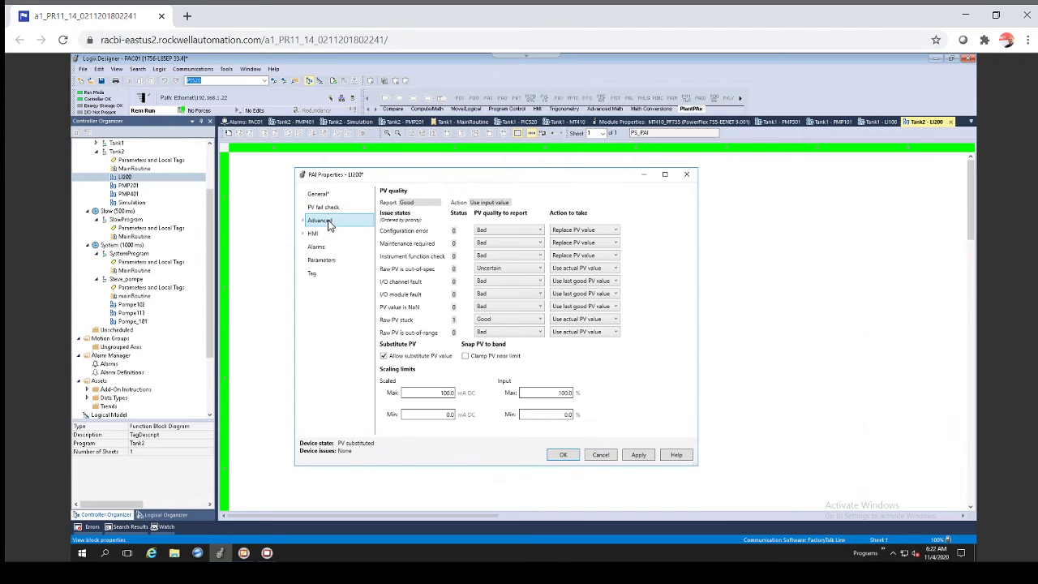
{"action": "left_click", "coordinate": [304, 222]}
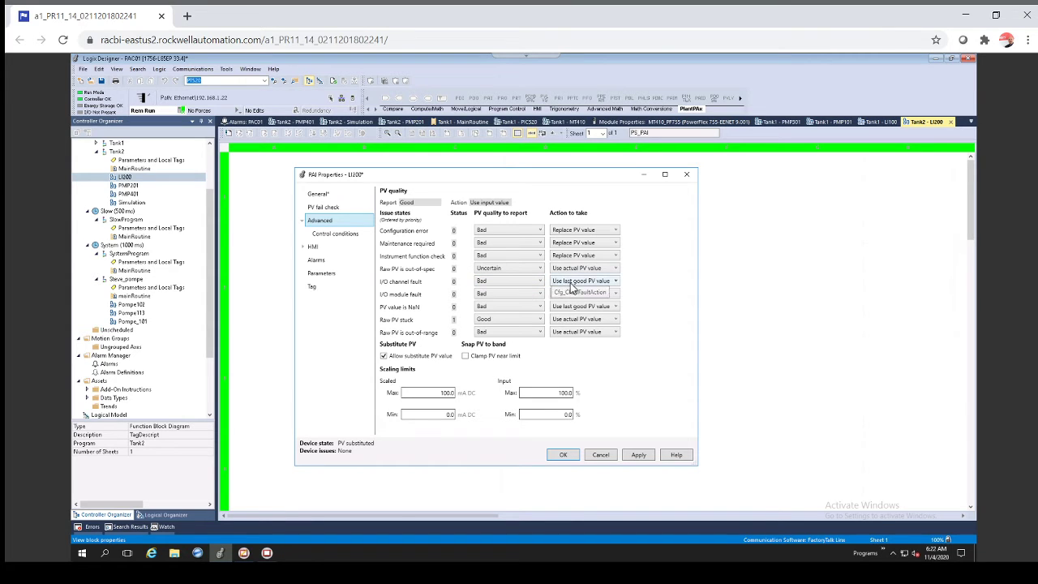
{"action": "left_click", "coordinate": [618, 283]}
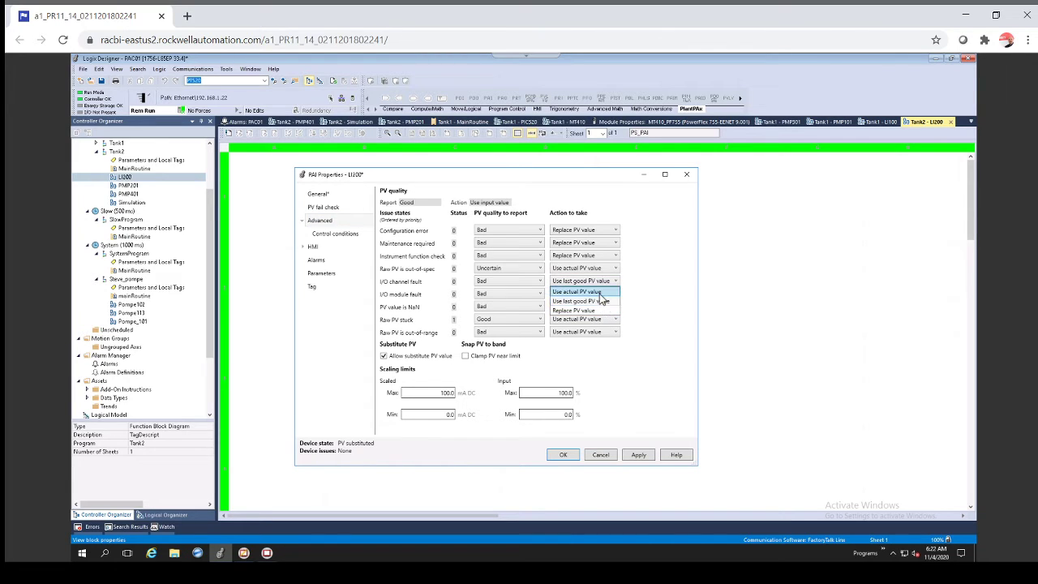
{"action": "left_click", "coordinate": [639, 288]}
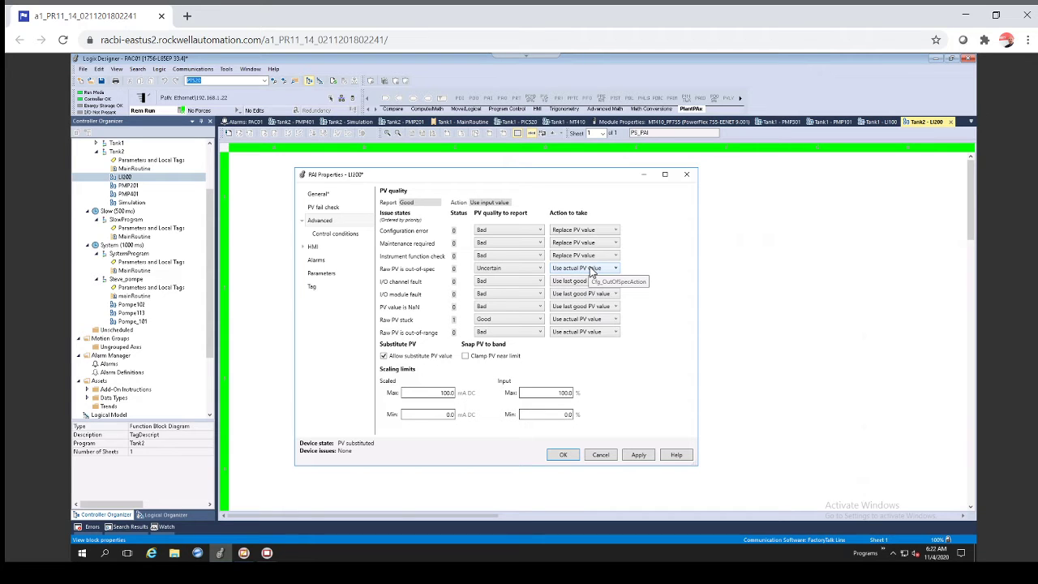
{"action": "left_click", "coordinate": [355, 239]}
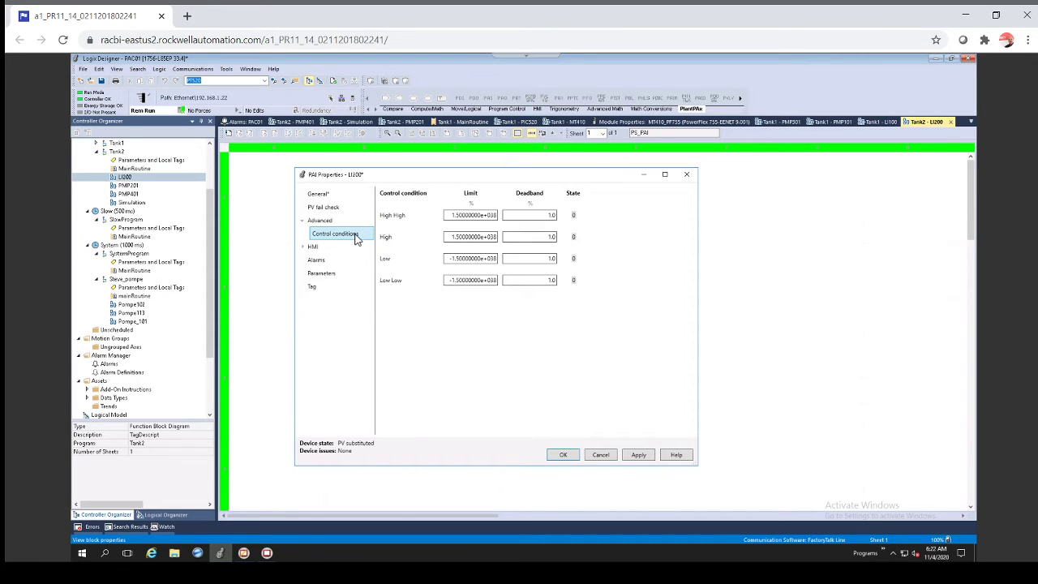
Review LI200's HMI settings, including the display label and help button URL, and the navigation option for the input PV.
{"action": "left_click", "coordinate": [317, 250]}
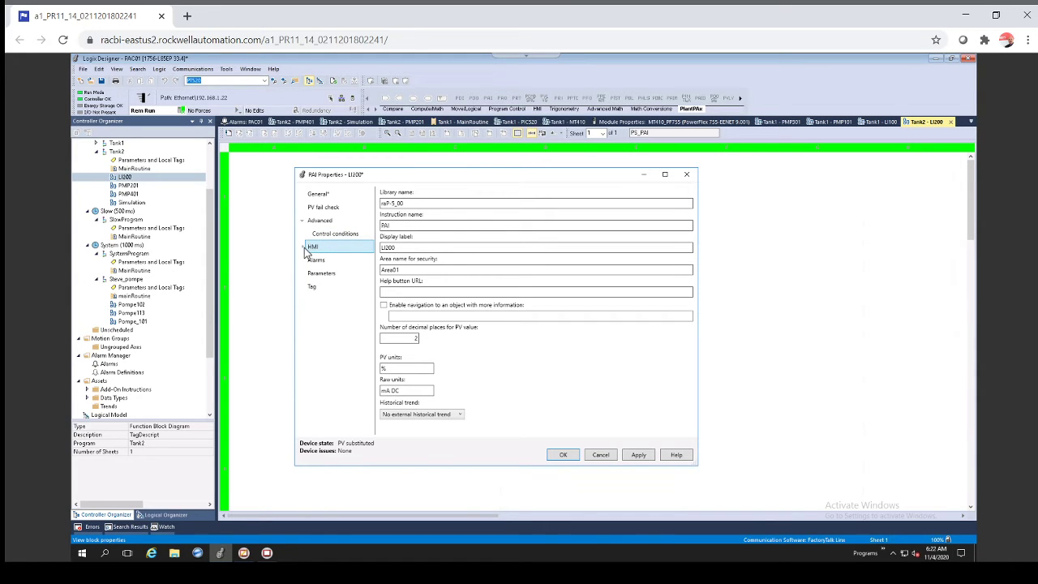
{"action": "left_click", "coordinate": [306, 247]}
{"action": "left_click", "coordinate": [408, 290]}
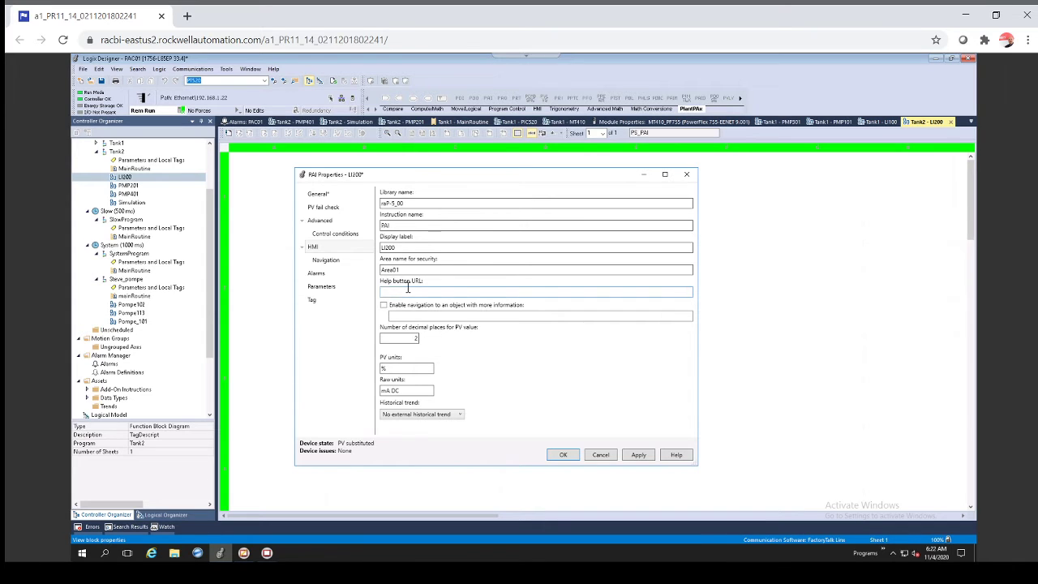
{"action": "left_click", "coordinate": [462, 290]}
{"action": "left_click", "coordinate": [388, 247]}
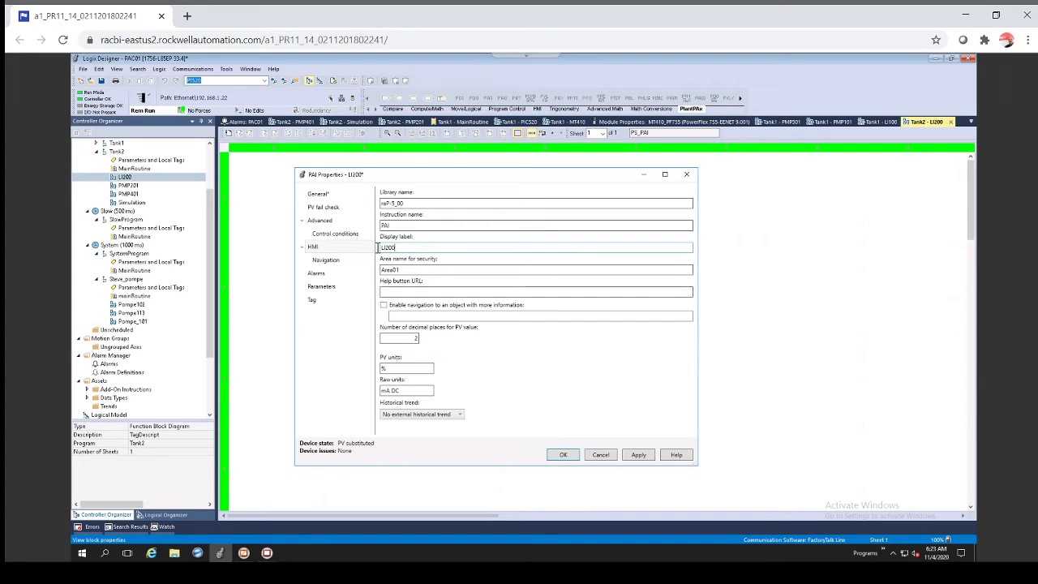
{"action": "left_click", "coordinate": [334, 264]}
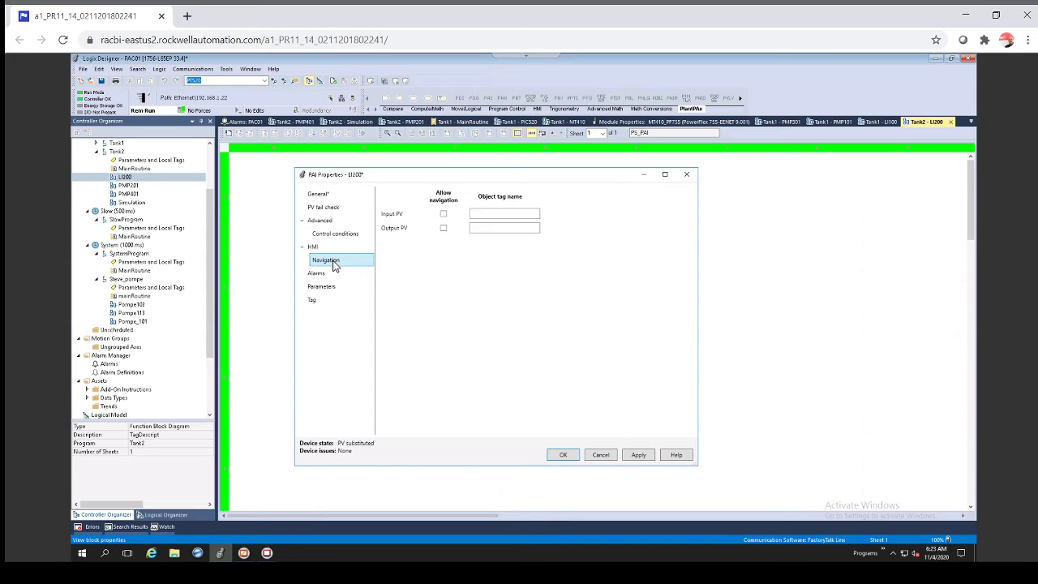
{"action": "left_click", "coordinate": [444, 215]}
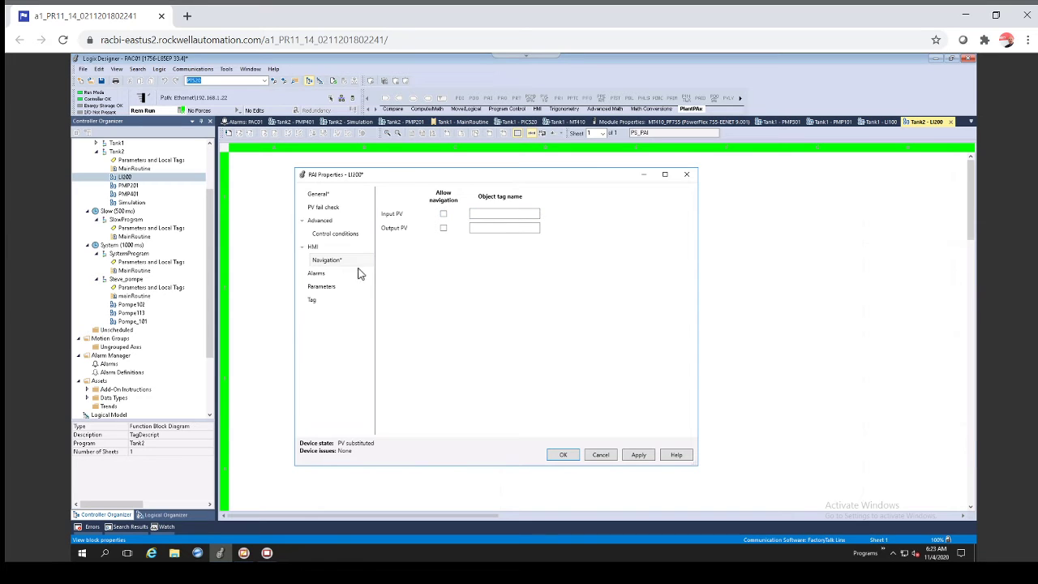
Inspect the High high alarm's general, class/group and advanced properties, including its FactoryTalk View command, and leave without changes.
{"action": "left_click", "coordinate": [315, 276]}
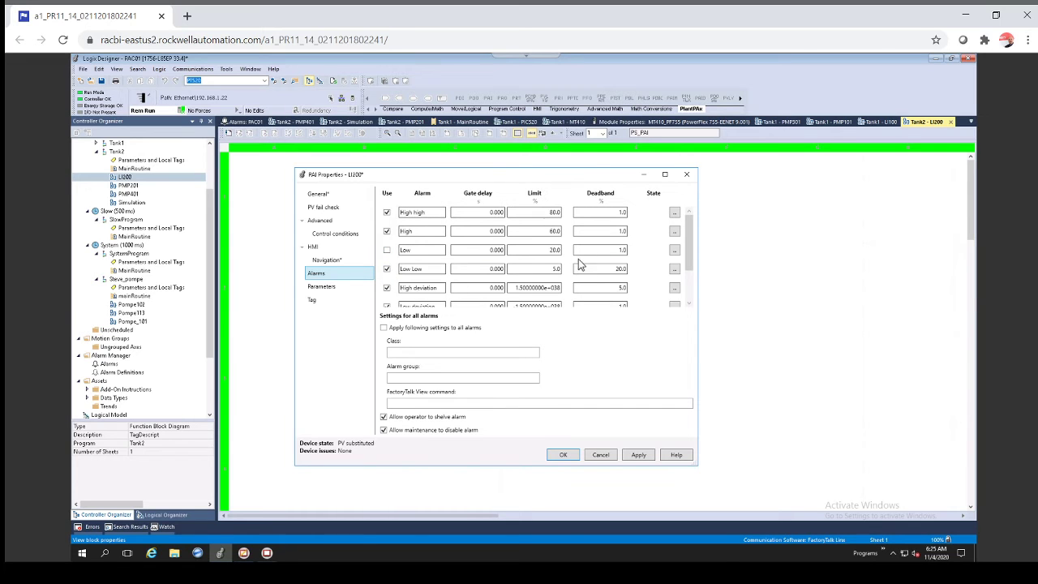
{"action": "left_click", "coordinate": [675, 215]}
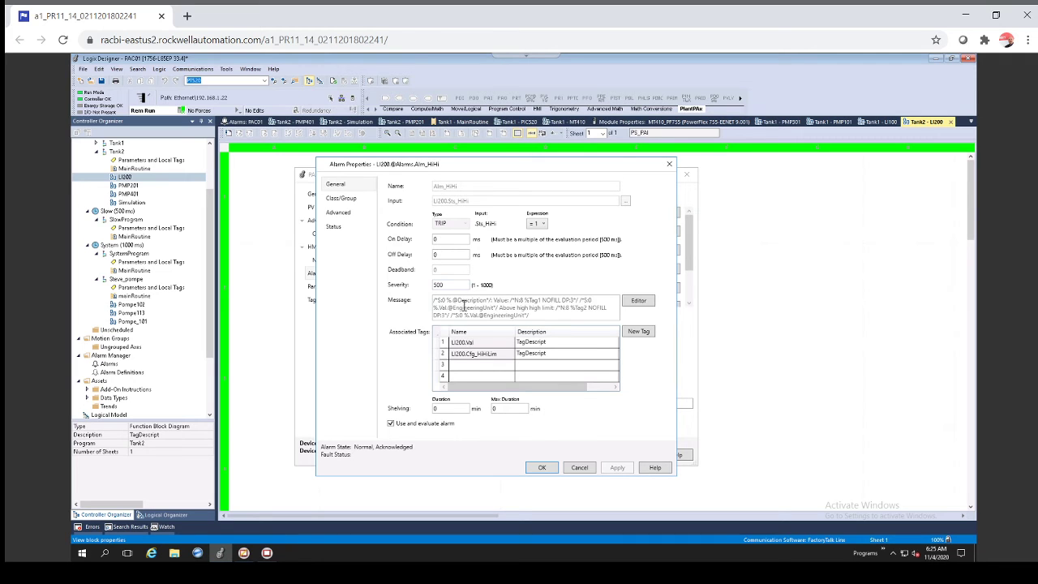
{"action": "left_click", "coordinate": [354, 200]}
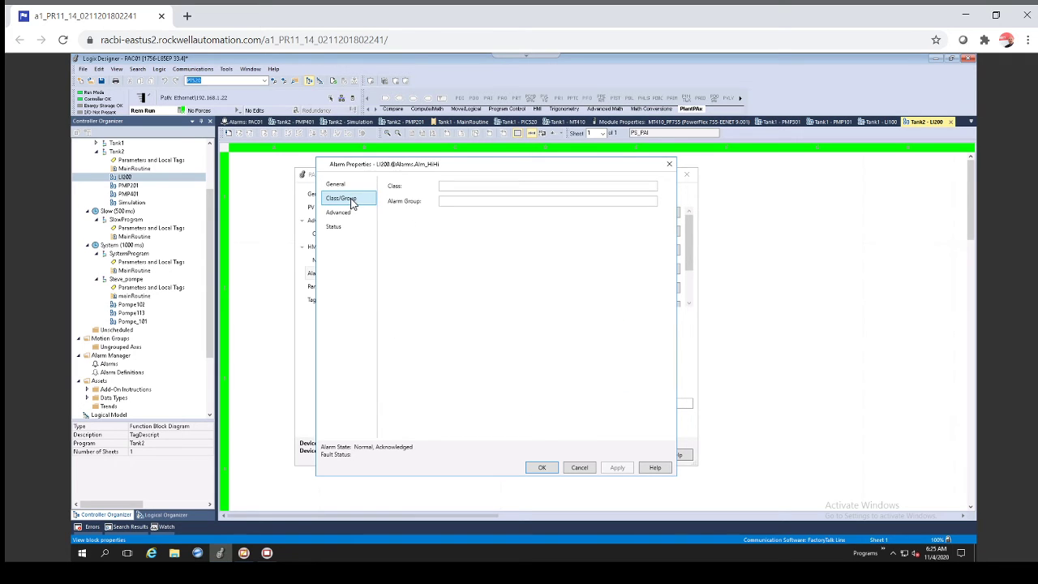
{"action": "left_click", "coordinate": [349, 216]}
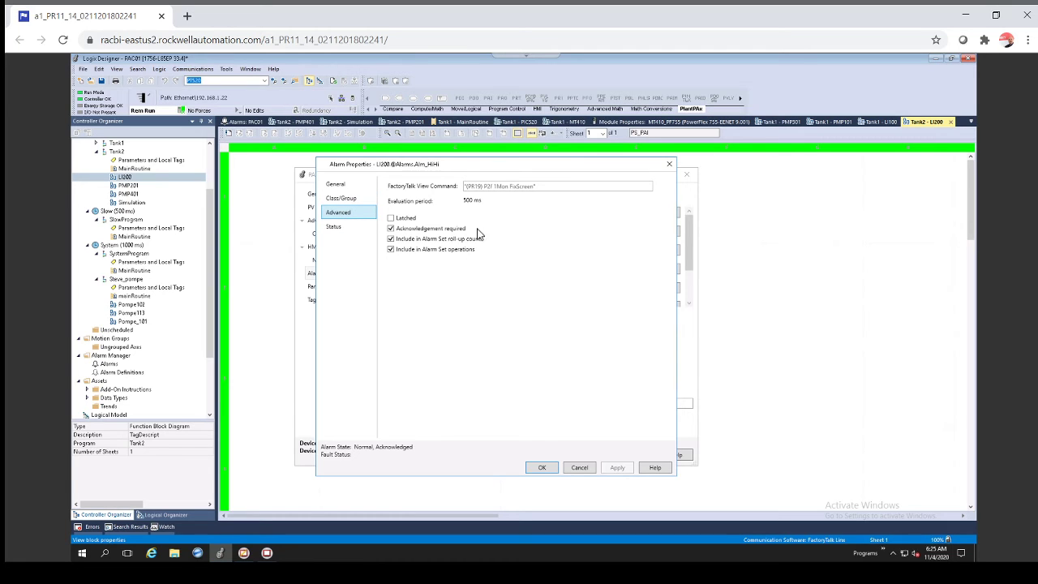
{"action": "left_click", "coordinate": [462, 186]}
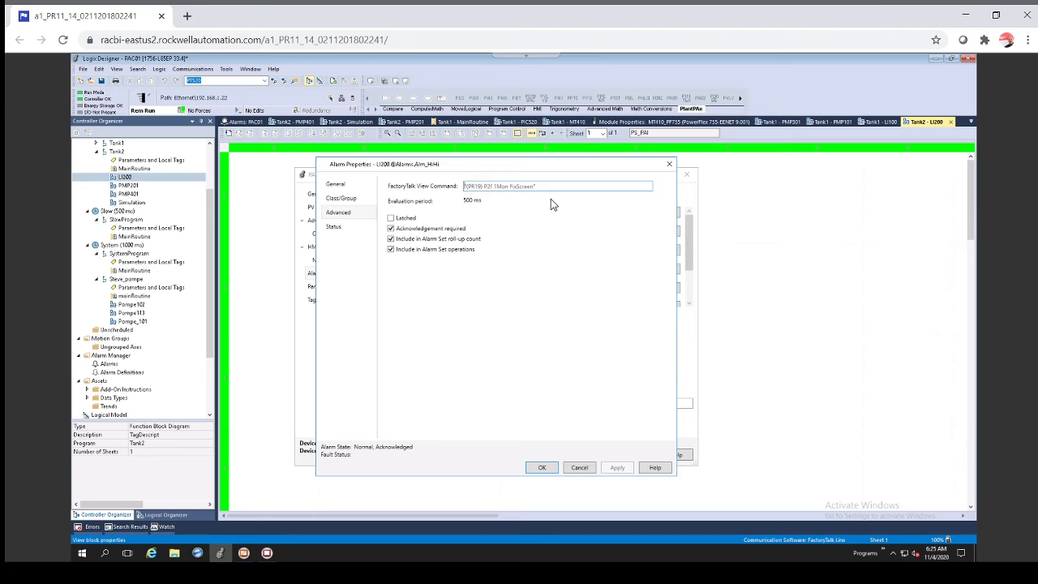
{"action": "left_click", "coordinate": [589, 467]}
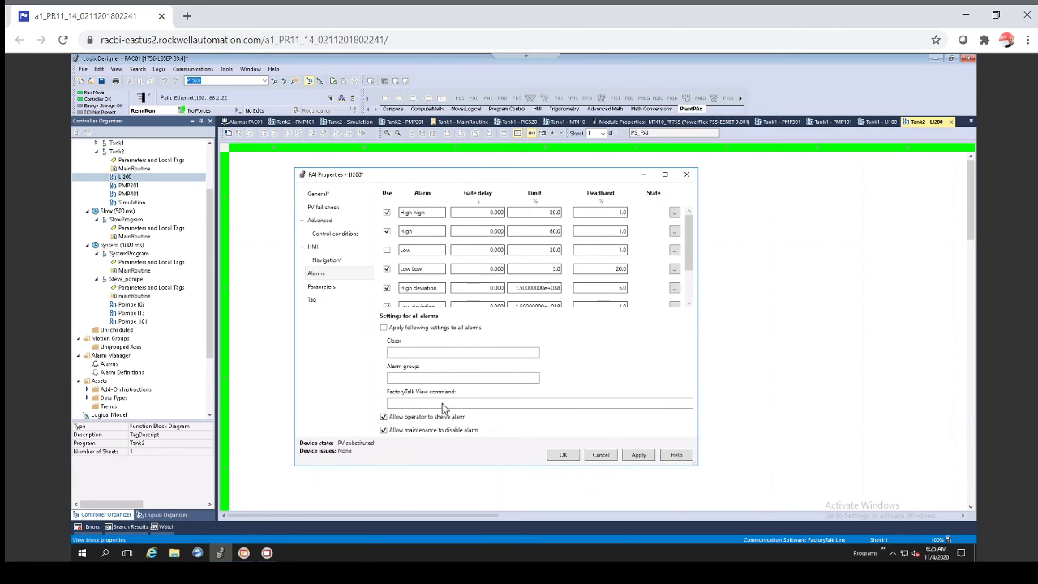
Apply common settings to all LI200 alarms, with "class" as the class and "group" as the alarm group.
{"action": "left_click", "coordinate": [384, 329]}
{"action": "left_click", "coordinate": [395, 352]}
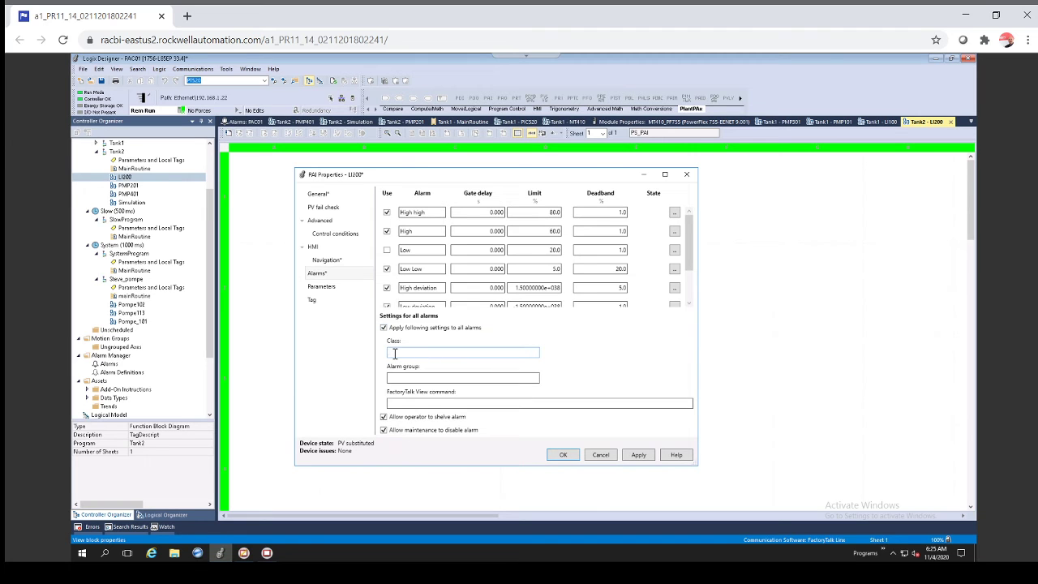
{"action": "type", "text": "class"}
{"action": "left_click", "coordinate": [395, 378]}
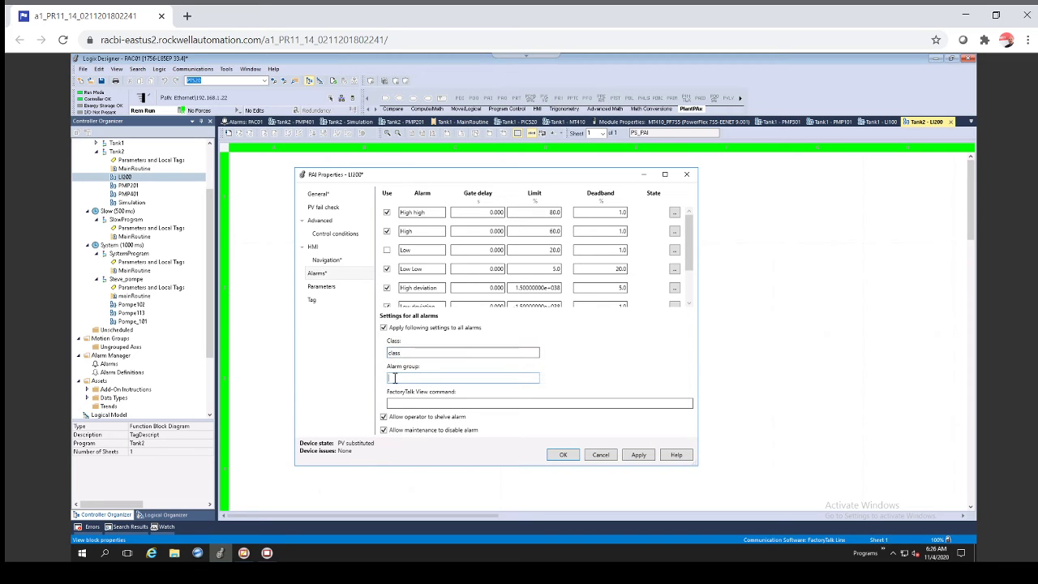
{"action": "type", "text": "gro"}
{"action": "type", "text": "oup"}
{"action": "left_click", "coordinate": [640, 457]}
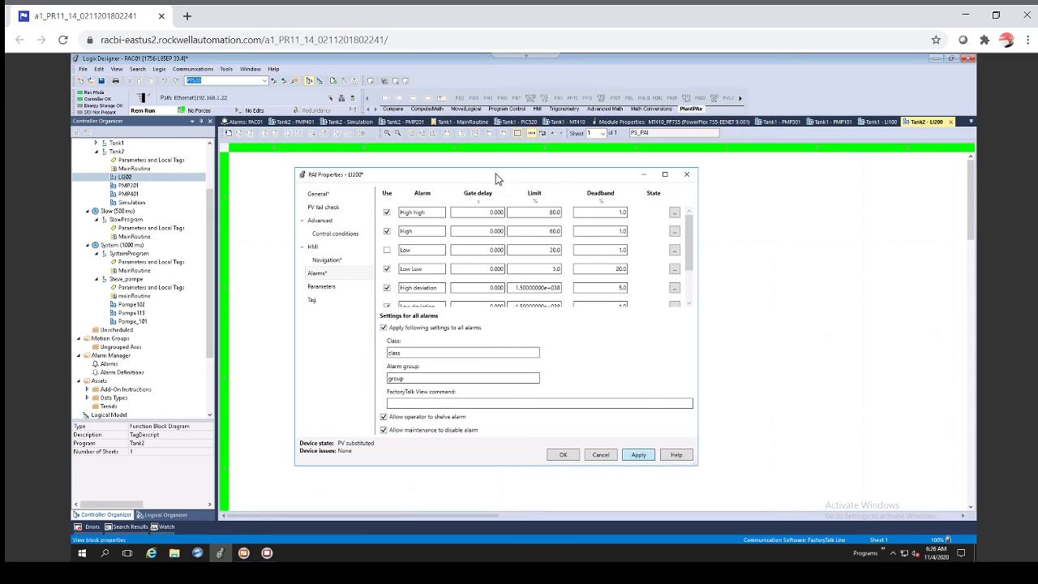
{"action": "left_click", "coordinate": [639, 458]}
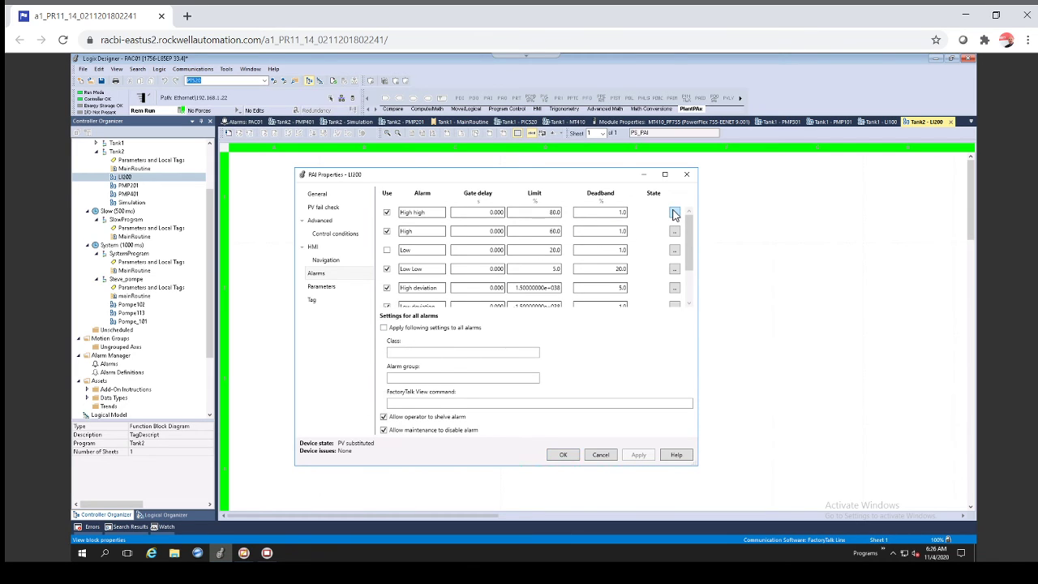
Check the class and alarm group assigned to the High high alarm.
{"action": "left_click", "coordinate": [674, 213]}
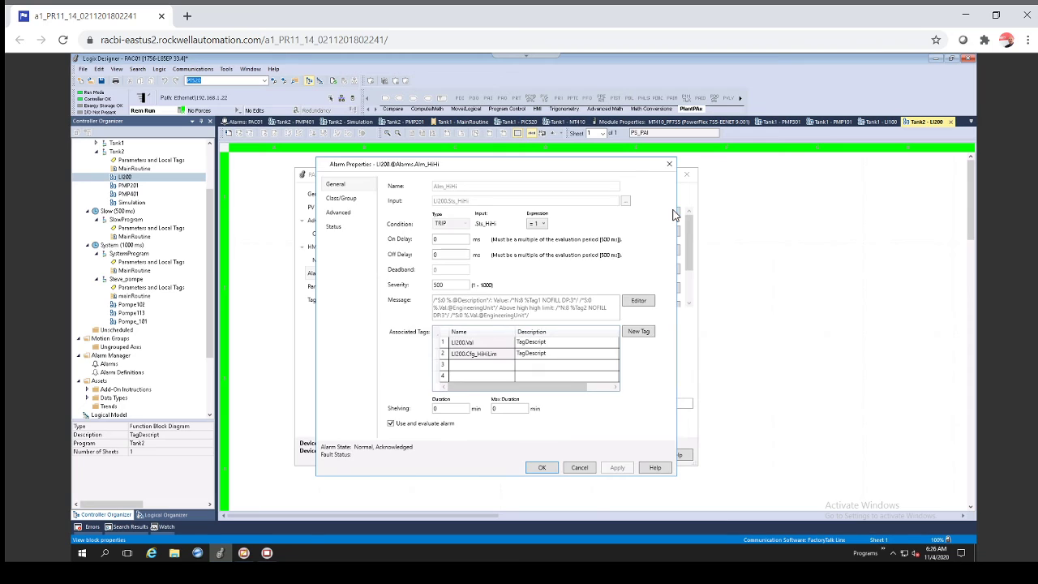
{"action": "left_click", "coordinate": [335, 201]}
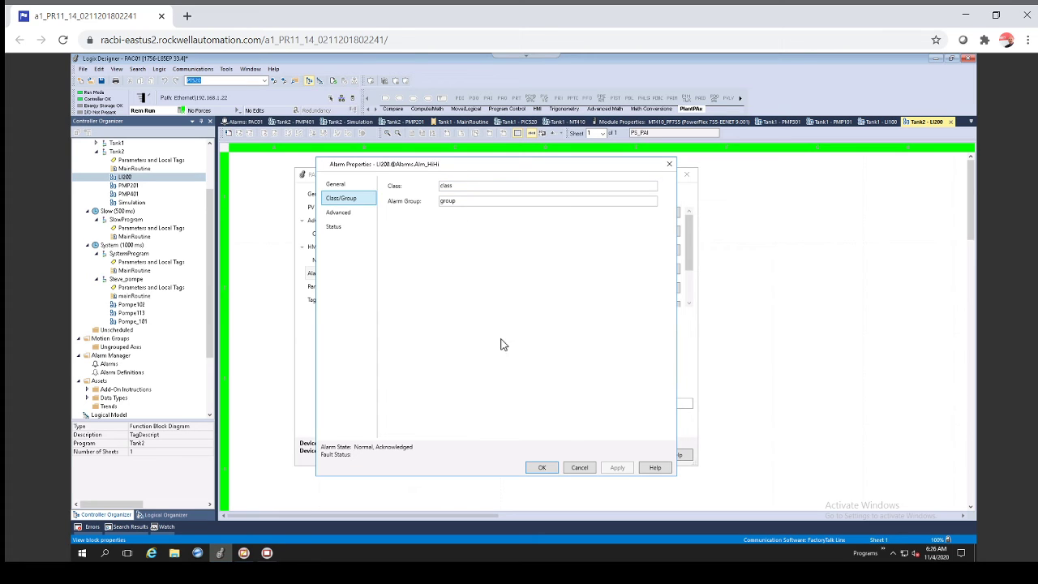
{"action": "left_click", "coordinate": [579, 470]}
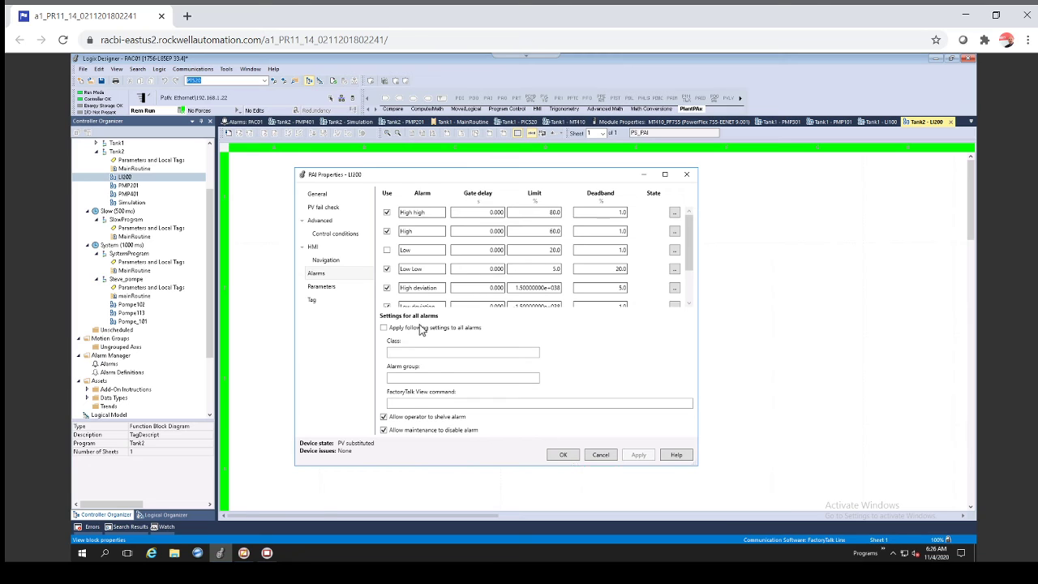
Look through the PAI block's full parameter list and close its properties.
{"action": "left_click", "coordinate": [321, 286]}
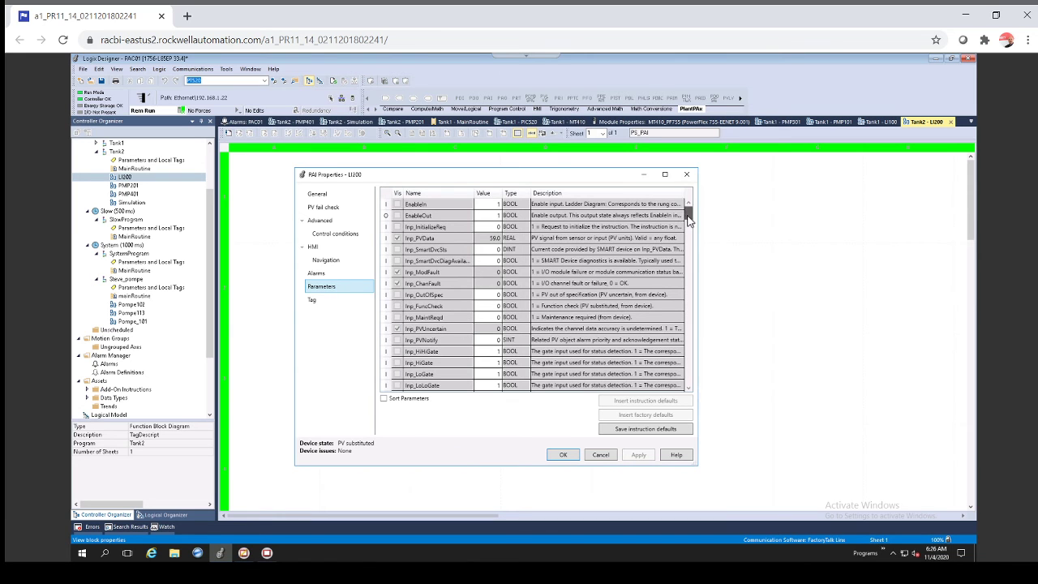
{"action": "scroll", "coordinate": [690, 248], "scroll_direction": "down", "scroll_amount": 3}
{"action": "left_click_drag", "start_coordinate": [690, 242], "coordinate": [695, 381]}
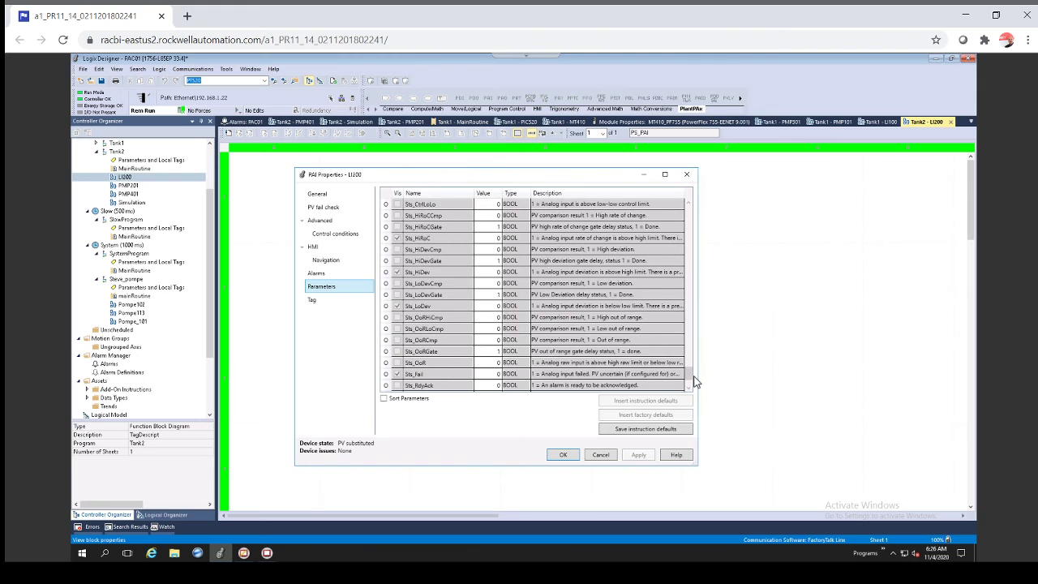
{"action": "left_click", "coordinate": [600, 456]}
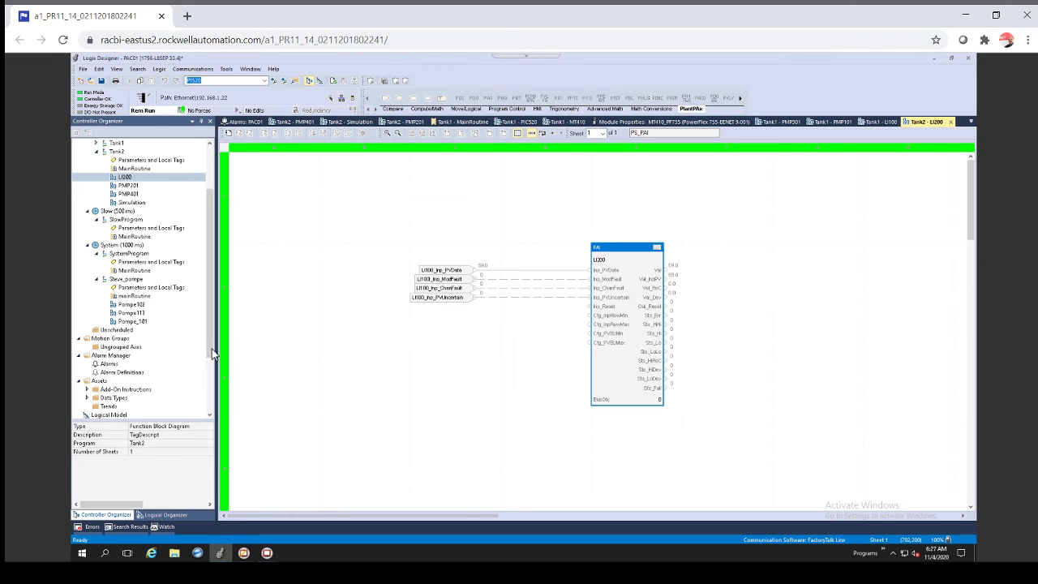
Open the controller's Alarms list in Alarm Manager and review the class and group columns for the LI200 alarms.
{"action": "left_click_drag", "start_coordinate": [212, 348], "coordinate": [209, 385]}
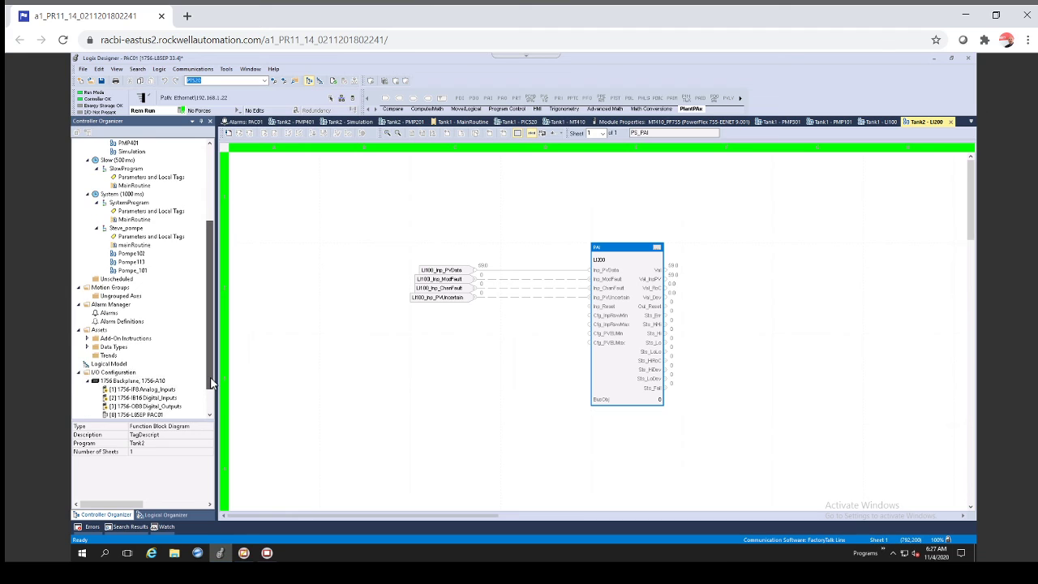
{"action": "double_click", "coordinate": [108, 314]}
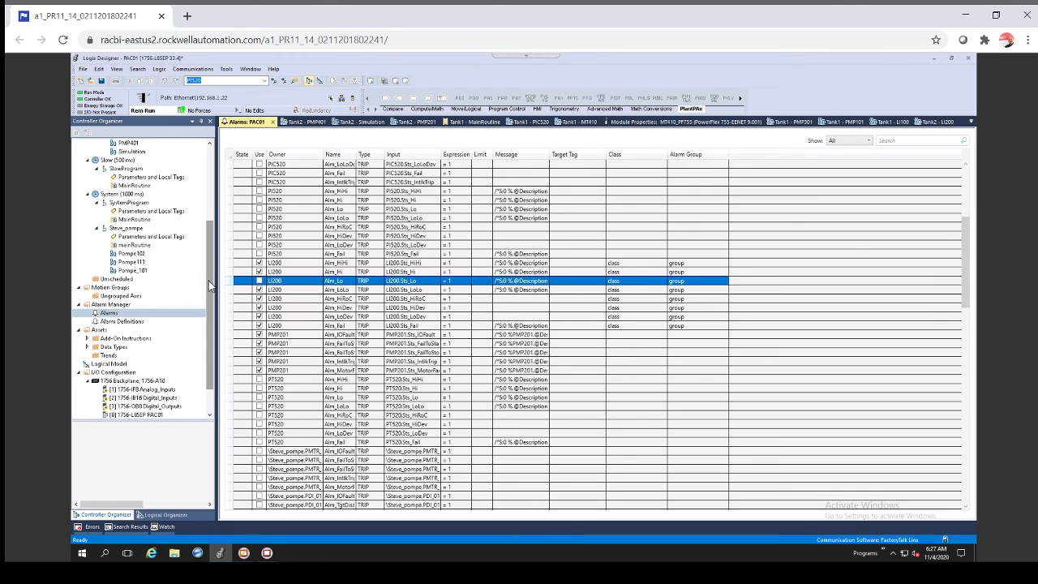
Open Tank2's PMP201 routine and inspect the advanced motor settings in its PMTR block's properties.
{"action": "left_click_drag", "start_coordinate": [209, 279], "coordinate": [207, 269]}
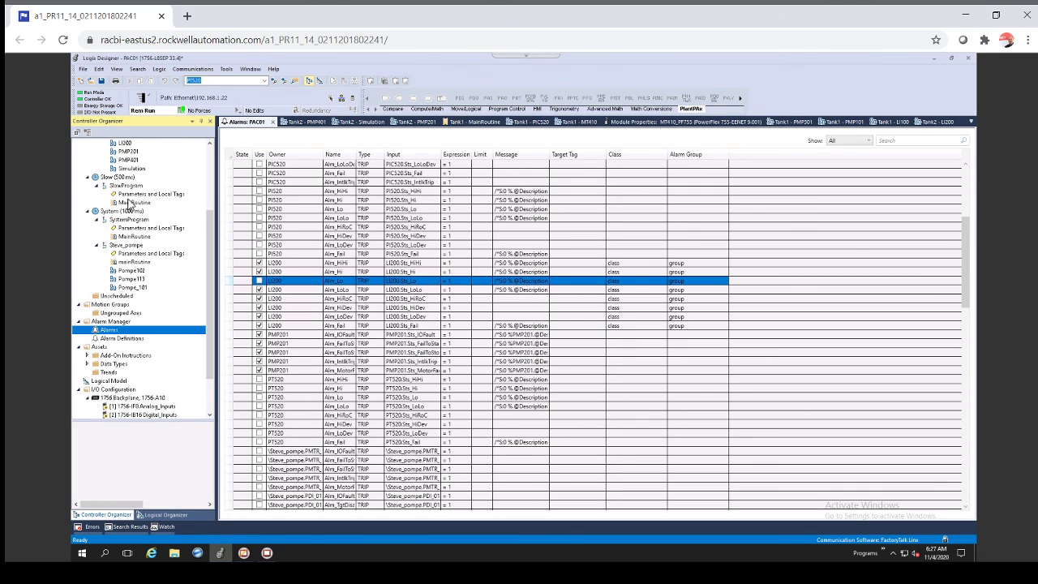
{"action": "double_click", "coordinate": [129, 151]}
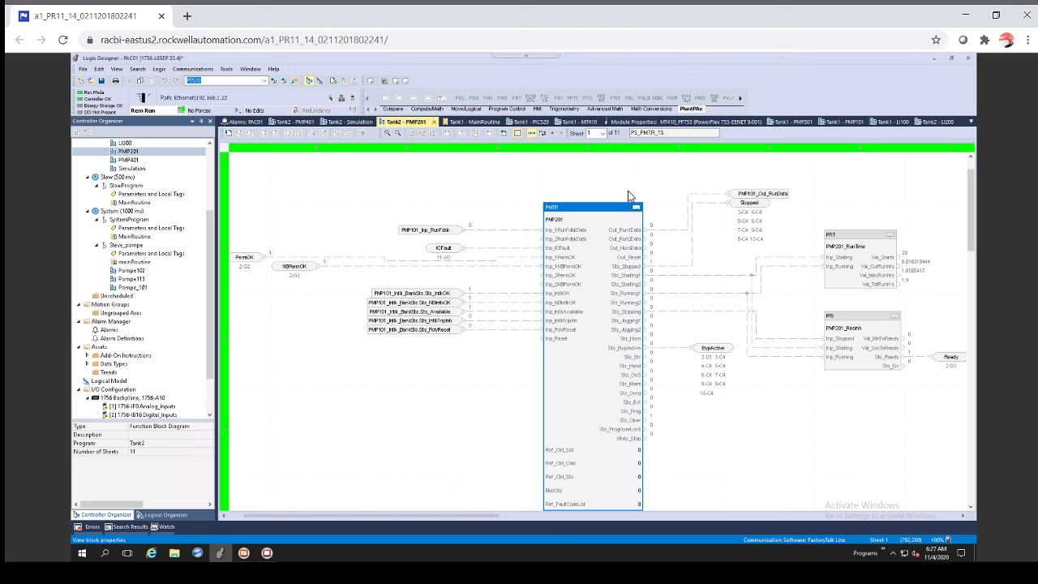
{"action": "left_click", "coordinate": [636, 207]}
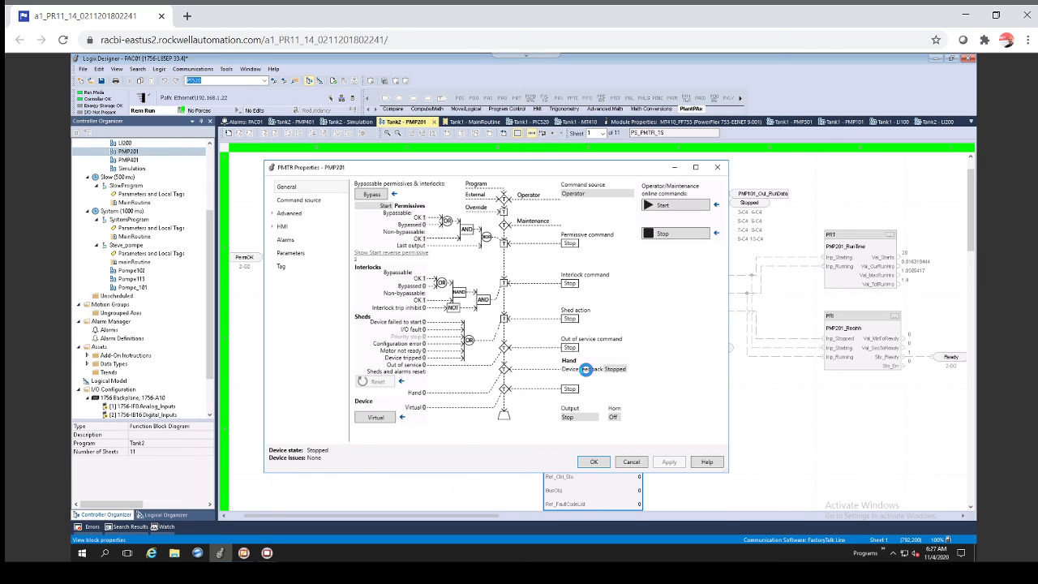
{"action": "left_click", "coordinate": [288, 214]}
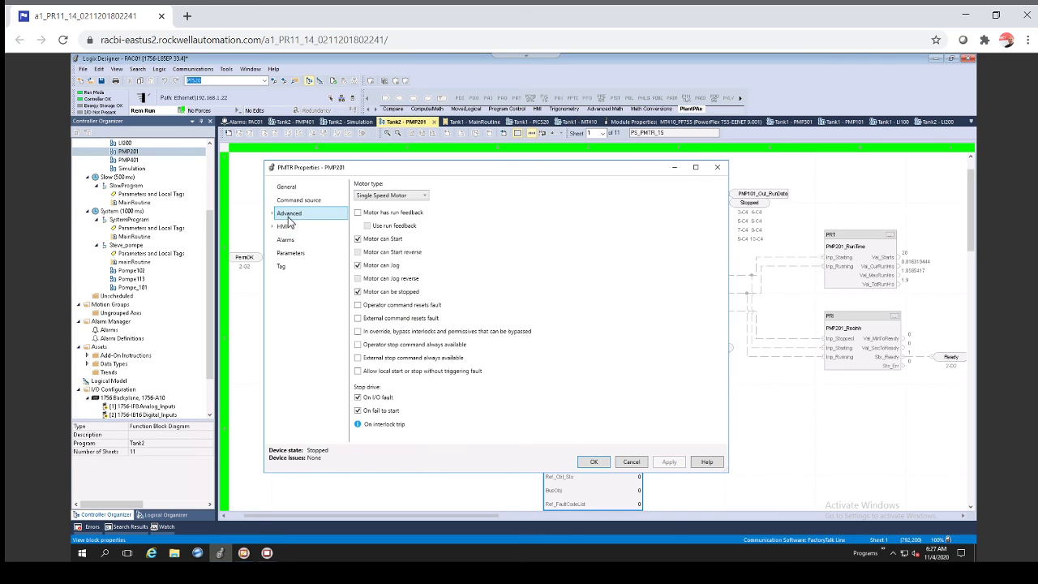